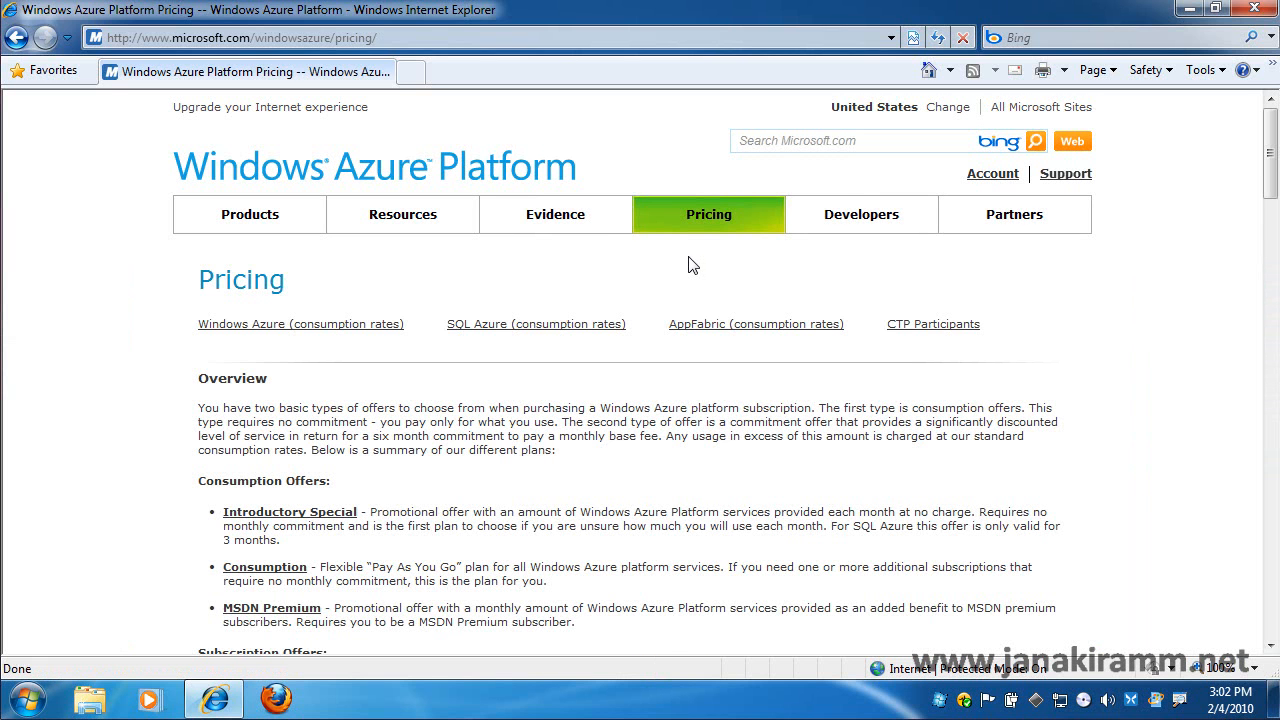
scroll(651, 378, down, 3)
scroll(651, 378, down, 1)
Highlight the Introductory Special description and the free inbound data transfers note on the Pricing page
drag(222, 385, 410, 425)
click(410, 425)
scroll(410, 425, down, 3)
scroll(410, 425, down, 3)
scroll(410, 425, down, 3)
scroll(410, 425, down, 3)
scroll(410, 425, down, 1)
scroll(410, 425, down, 2)
drag(208, 374, 681, 374)
Buy the Introductory Special offer and enter the Windows Live ID, moving on to the password
click(278, 452)
scroll(475, 377, down, 3)
scroll(475, 377, down, 1)
scroll(475, 377, down, 1)
scroll(475, 377, down, 1)
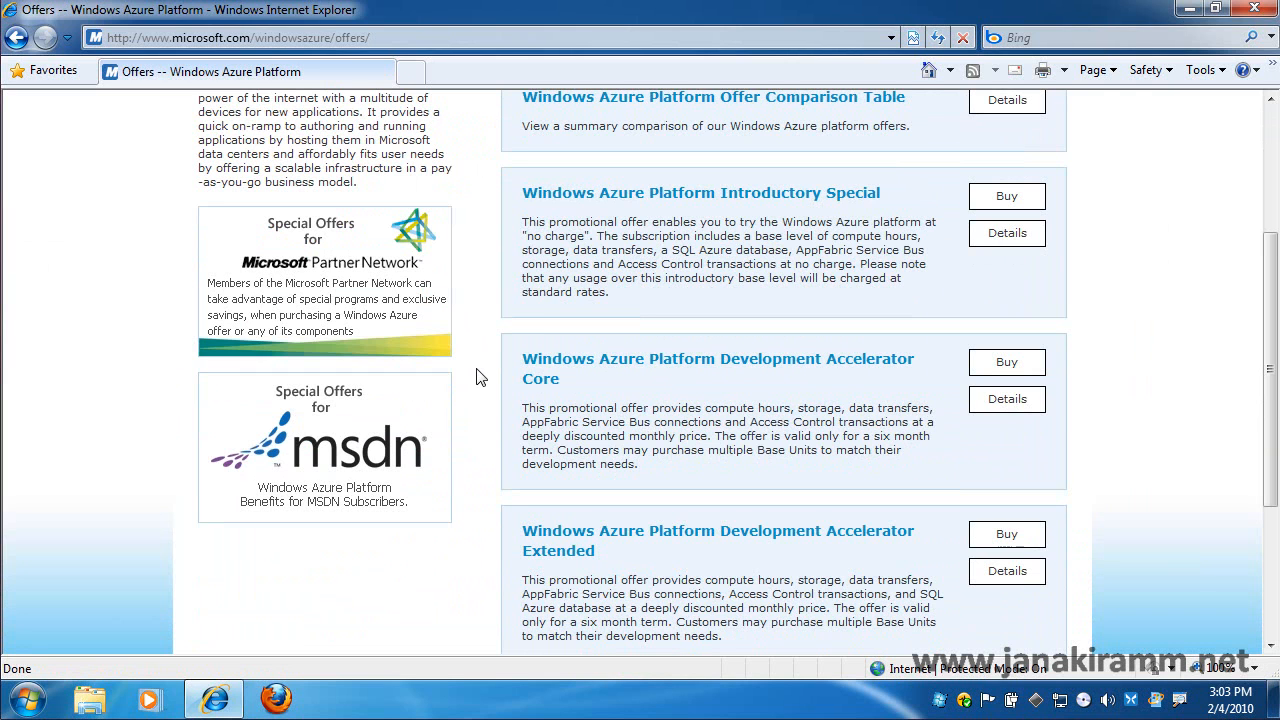
click(1001, 198)
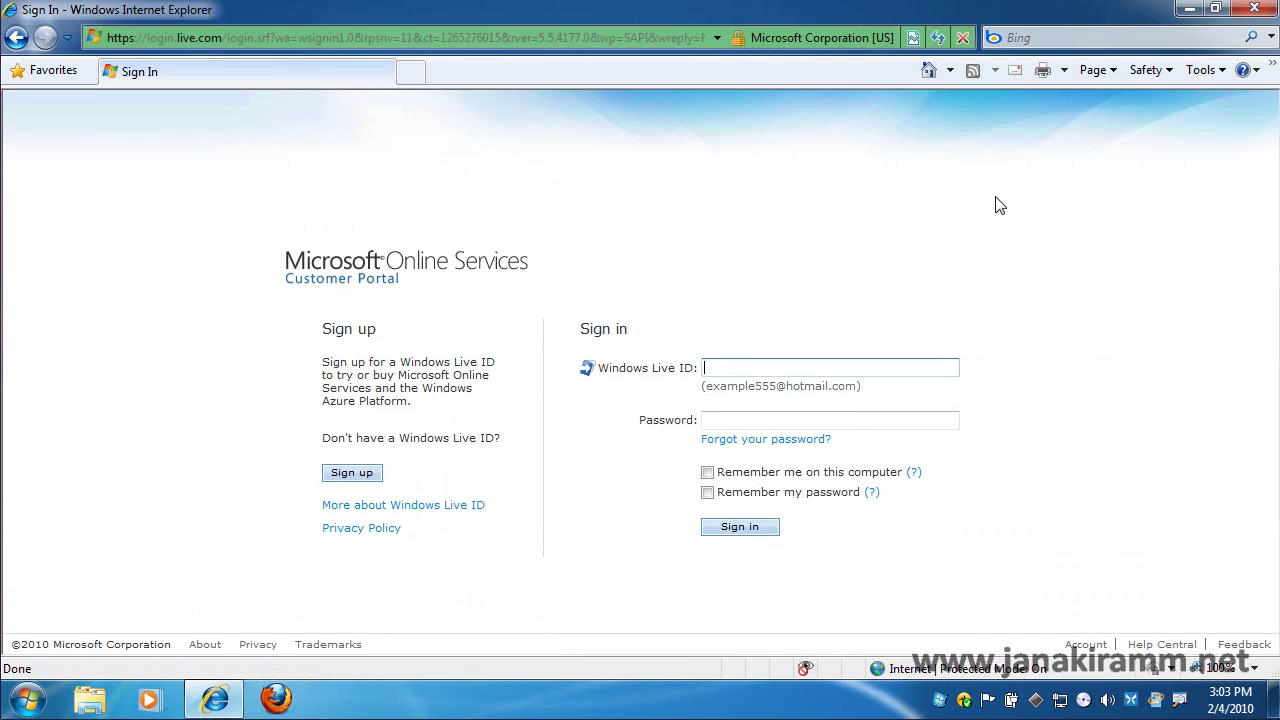
key(Tab)
text(************)
Sign in, accept the agreement, complete checkout and billing, then view the Subscriptions list
click(740, 527)
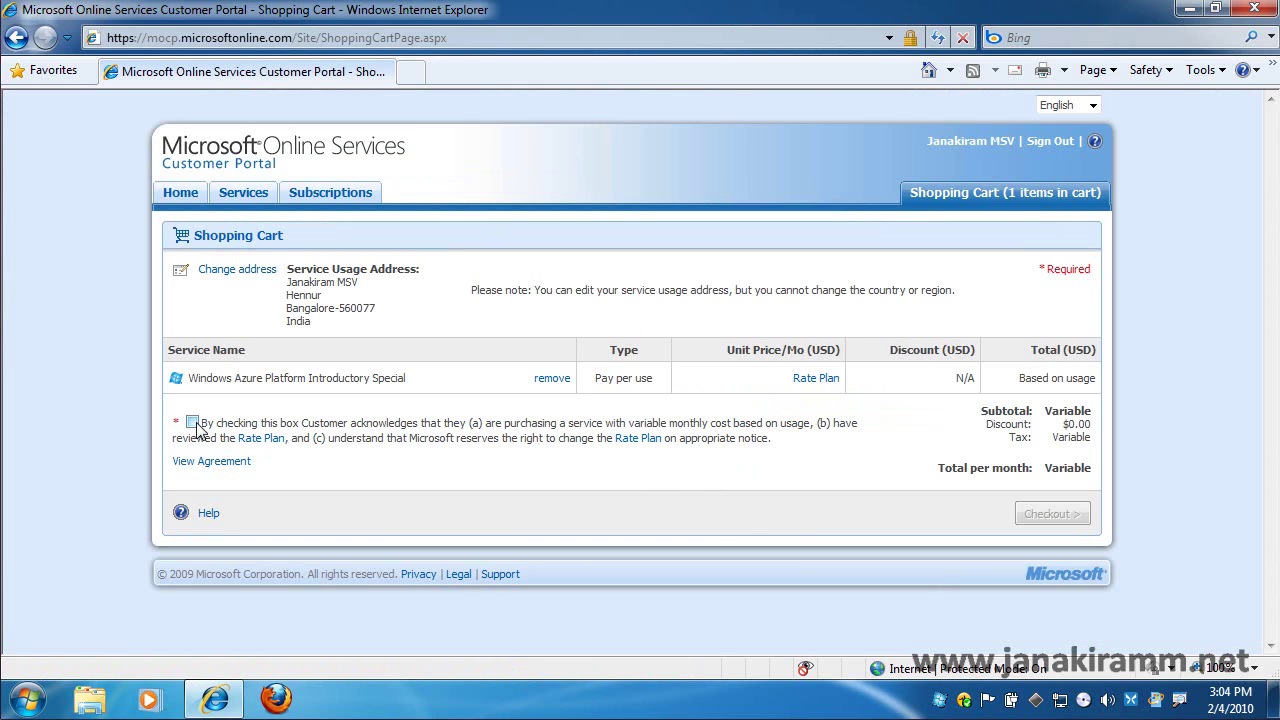
click(192, 422)
click(1051, 514)
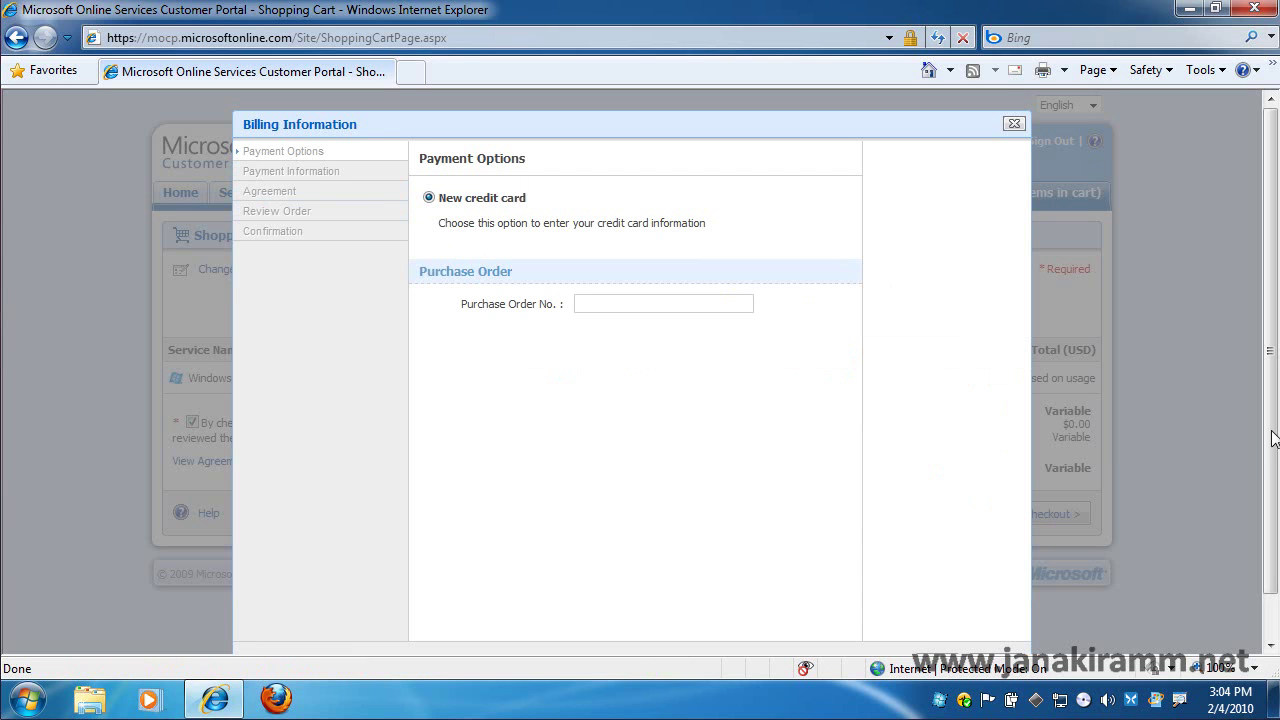
drag(1270, 300, 1270, 345)
click(937, 616)
drag(849, 353, 849, 450)
mouse_move(1271, 558)
mouse_down()
mouse_move(1266, 505)
mouse_move(1268, 528)
mouse_up()
click(829, 620)
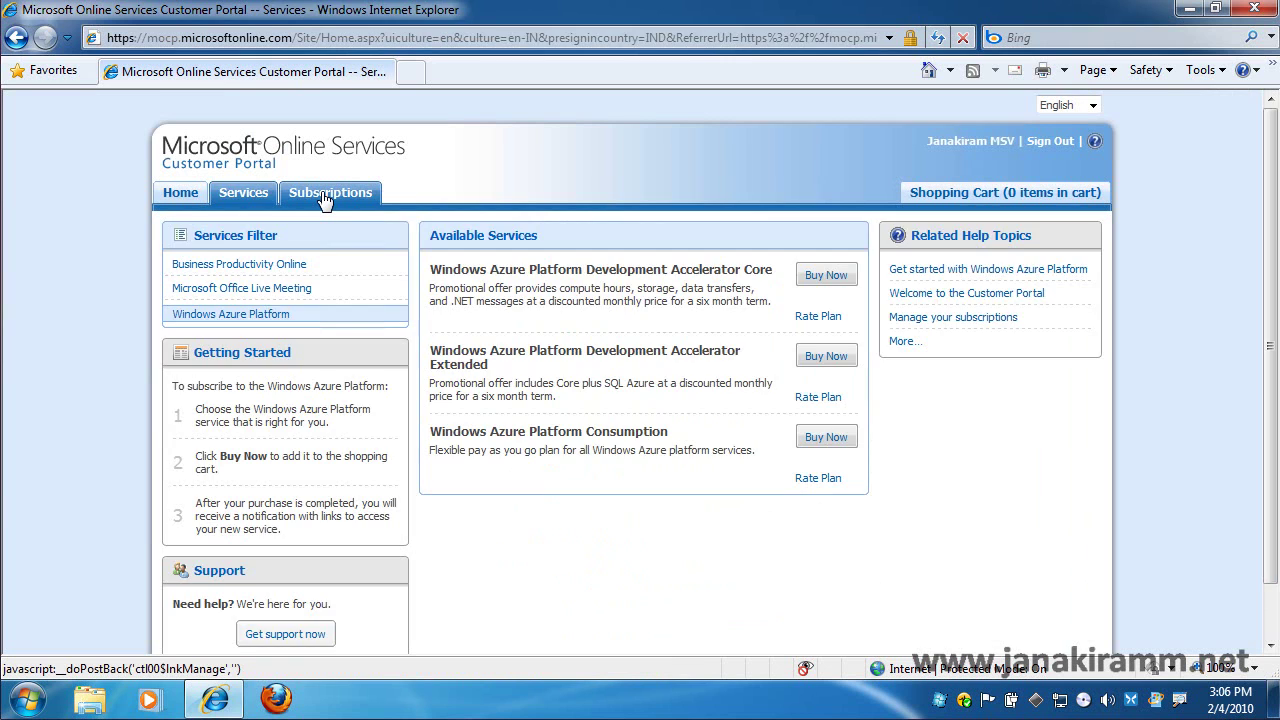
click(330, 192)
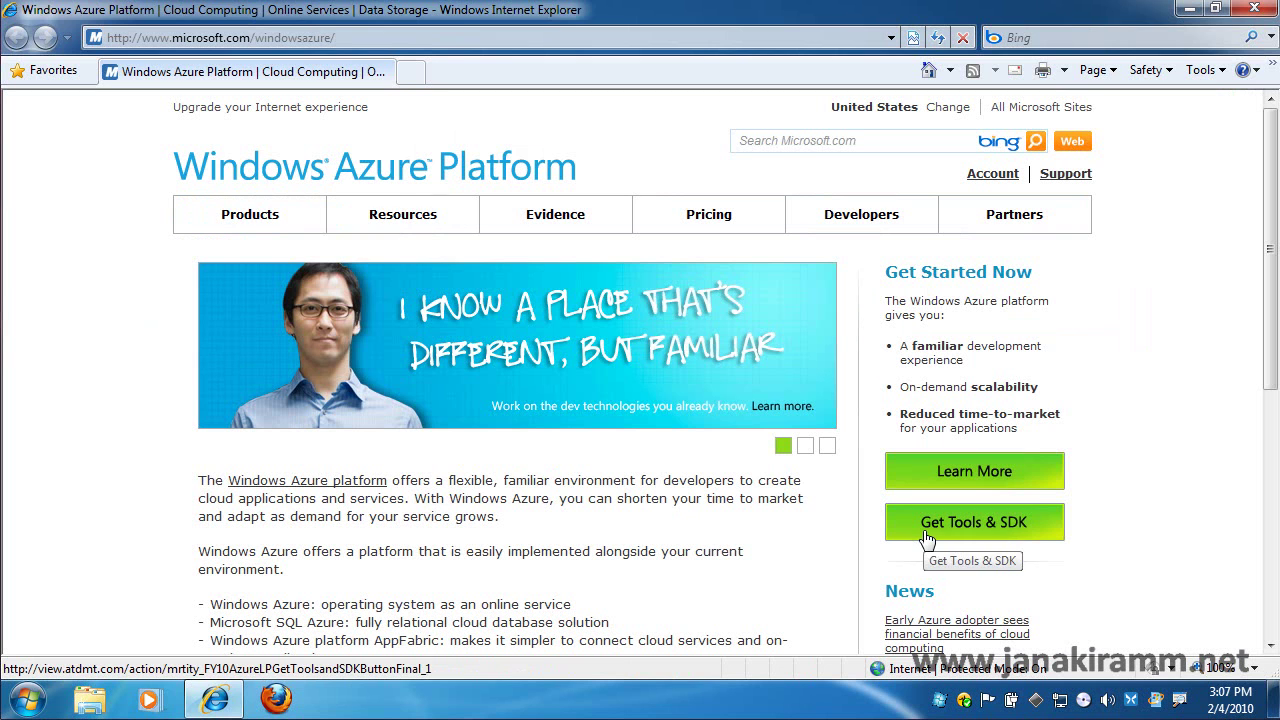
Go to the Get Tools & SDK page and expand Windows Azure SDK v1.1 under All Programs
click(927, 538)
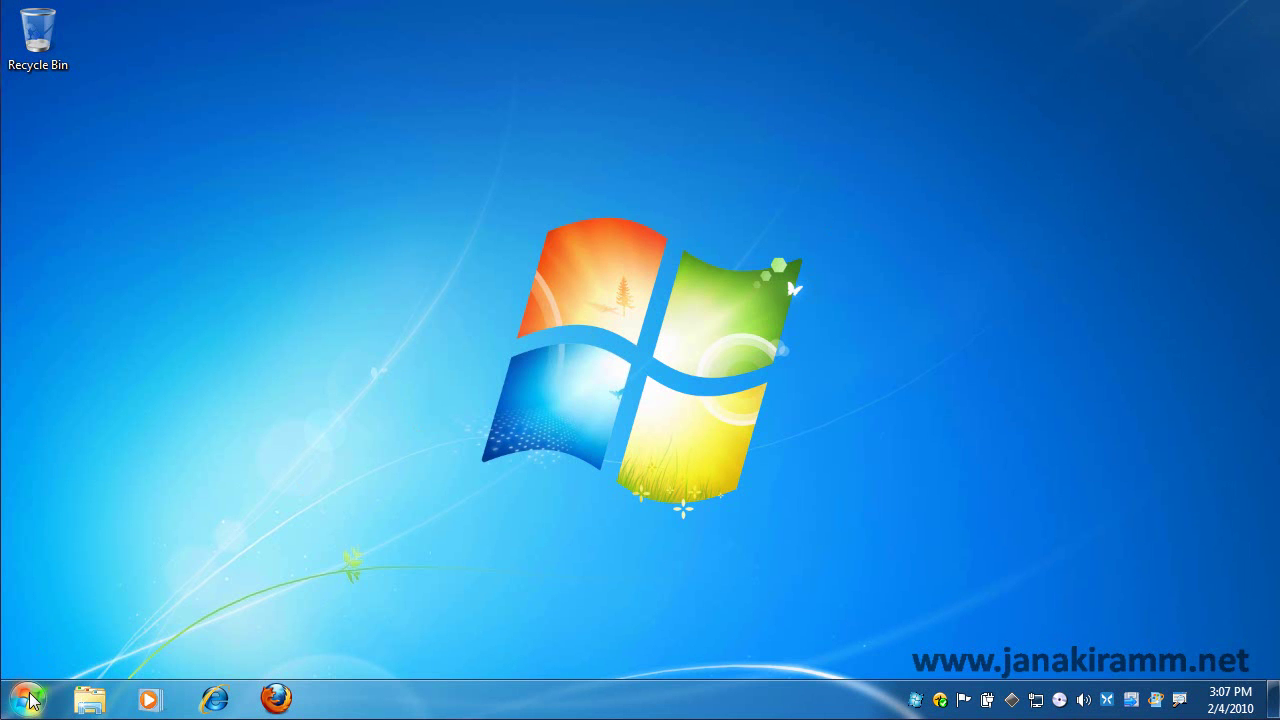
click(27, 698)
click(84, 609)
click(230, 546)
scroll(248, 522, down, 1)
scroll(252, 562, down, 1)
scroll(150, 450, up, 5)
Launch Visual Web Developer 2008 Express with elevated rights
click(62, 609)
click(128, 307)
click(321, 480)
Start a new project and browse to the Visual C# Cloud templates
click(22, 34)
click(60, 58)
click(306, 204)
click(271, 204)
click(271, 132)
click(271, 150)
click(316, 204)
Create the Windows Azure Cloud Service named CloudClock with an ASP.NET web role
click(460, 459)
double_click(415, 459)
text(CloudClock)
click(888, 565)
click(640, 320)
Place a ScriptManager, an UpdatePanel and a Label inside it on Default.aspx
click(809, 512)
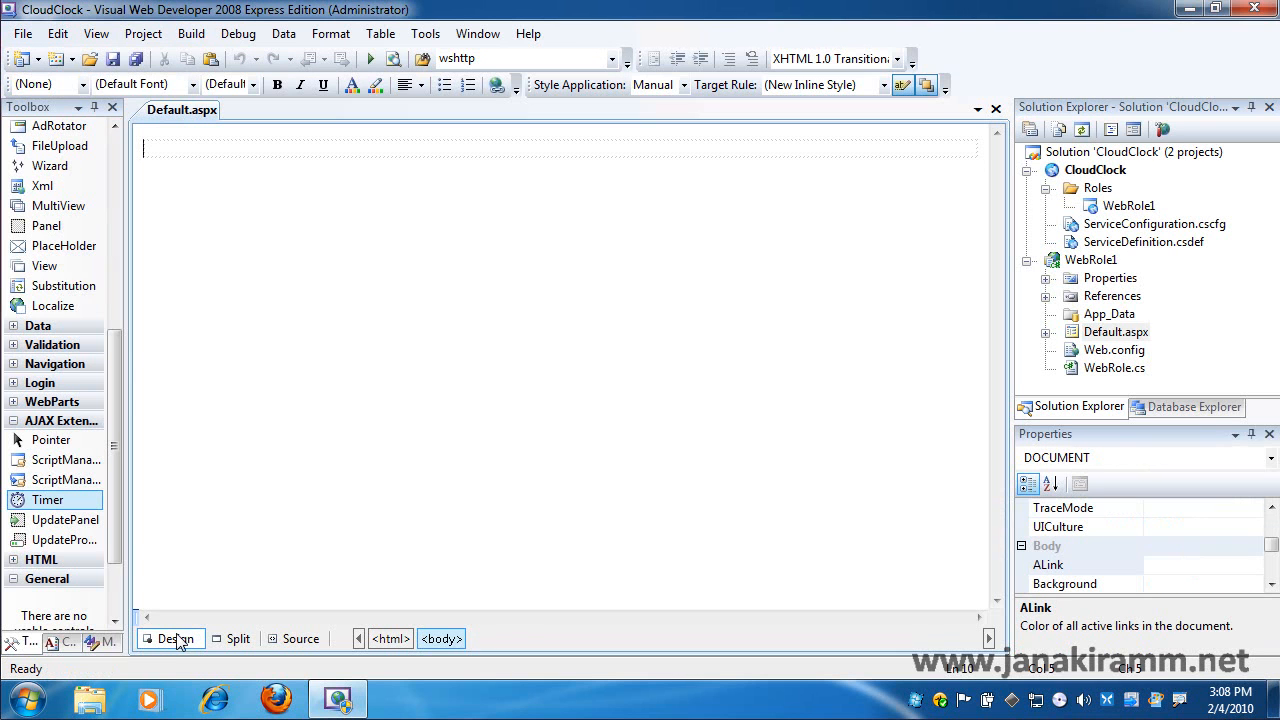
drag(60, 460, 153, 160)
mouse_move(65, 519)
mouse_down()
mouse_move(175, 302)
mouse_move(168, 186)
mouse_up()
scroll(118, 310, up, 10)
drag(45, 166, 170, 190)
Set the label's font size to XX-Large
click(1022, 527)
drag(1272, 540, 1272, 550)
click(1090, 508)
click(1255, 510)
click(1175, 485)
drag(120, 372, 124, 495)
Add a Timer below the label with Interval 10
drag(47, 470, 187, 228)
click(1186, 567)
double_click(1162, 564)
text(10)
Select UpdatePanel1 and bring up its Triggers collection editor
click(257, 205)
click(183, 188)
click(345, 165)
click(1130, 460)
click(1110, 575)
click(1248, 566)
click(1255, 568)
Add an AsyncPostBackTrigger on Timer1's Tick event
click(468, 472)
click(465, 497)
click(845, 246)
click(901, 246)
click(795, 293)
click(836, 266)
click(900, 266)
click(783, 375)
click(767, 510)
Write Label1.Text = DateTime.Now.ToLongTimeString(); in Timer1_Tick and save
double_click(208, 221)
text(Label1.text=DateTime.now.tolo)
key(Down)
key(Down)
text(();)
key(Left)
key(ctrl+shift+Left)
key(ctrl+shift+Left)
key(ctrl+shift+Left)
key(ctrl+shift+Left)
key(ctrl+shift+Left)
key(ctrl+shift+Left)
key(ctrl+s)
Build and run CloudClock locally and show the Development Fabric UI from the tray
click(275, 111)
click(370, 59)
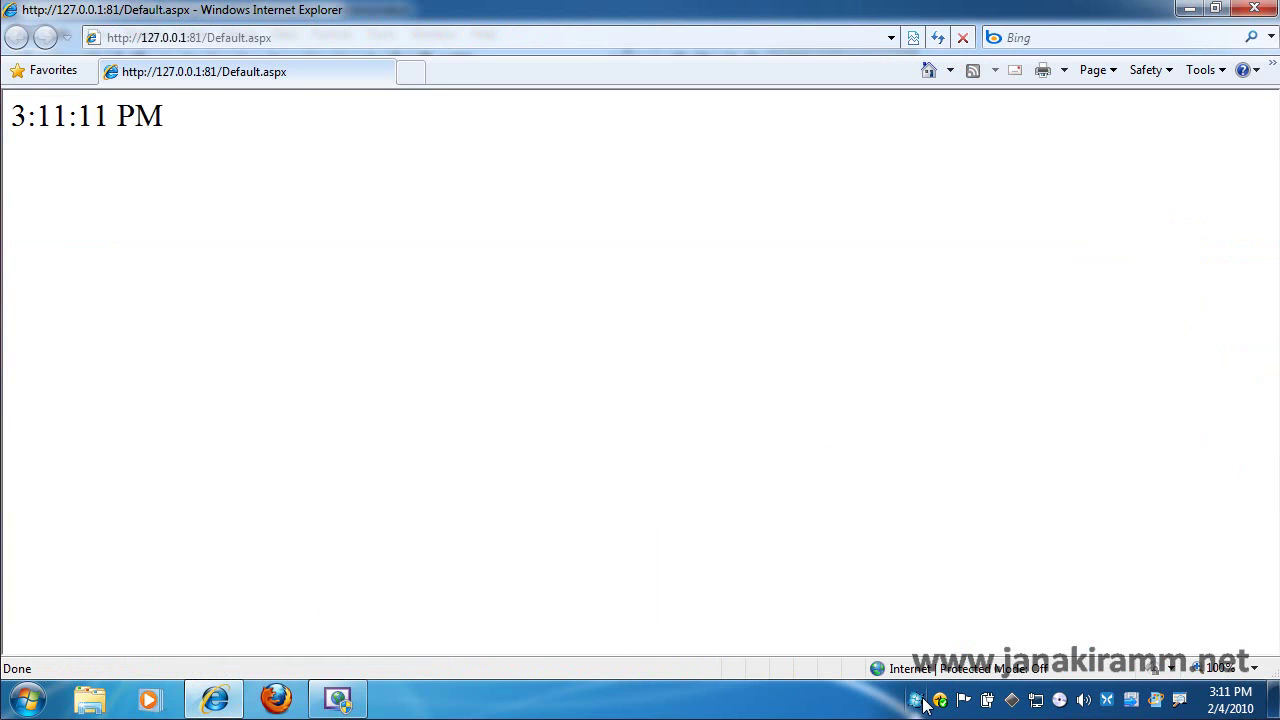
click(921, 700)
right_click(921, 700)
click(775, 578)
Inspect WebRole1 instance 0's log and the CloudClock service details
click(290, 215)
click(333, 235)
click(485, 240)
scroll(617, 300, up, 5)
scroll(617, 300, up, 5)
click(330, 175)
click(330, 195)
click(344, 215)
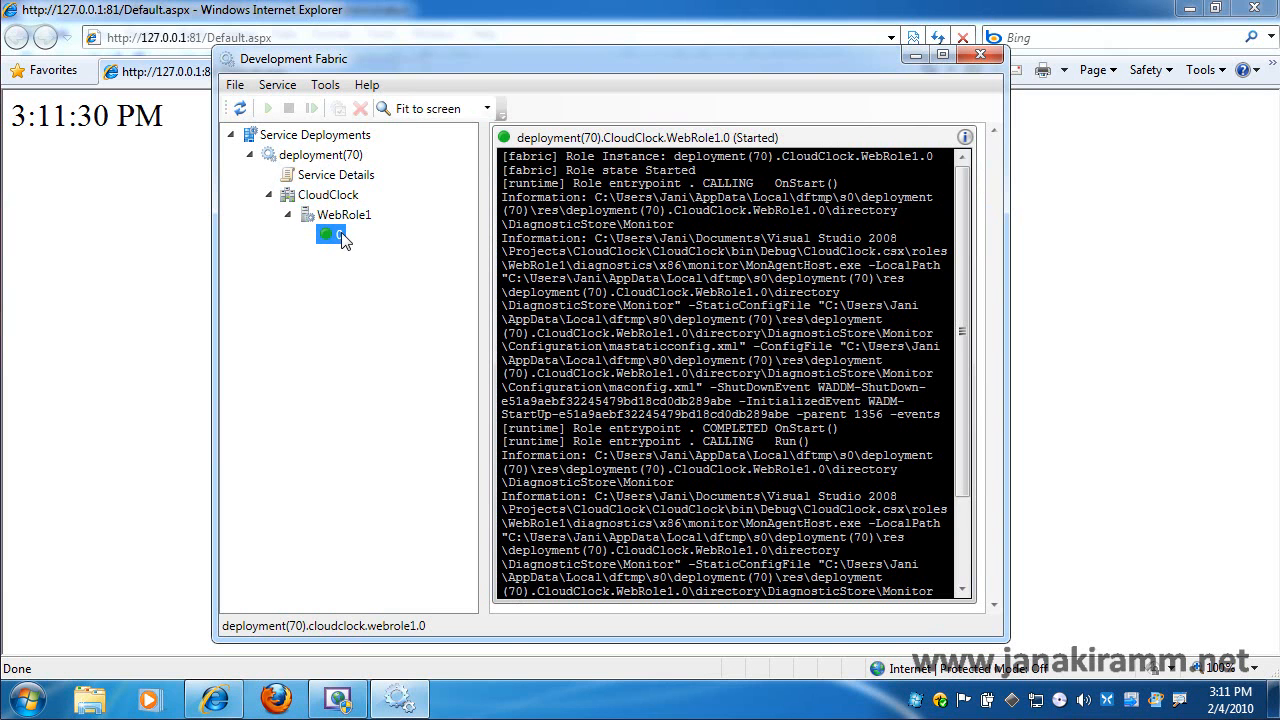